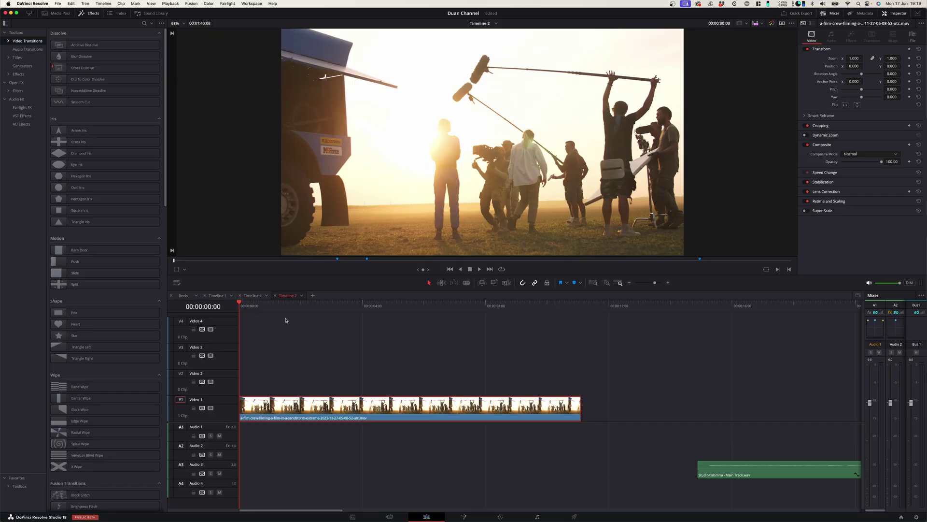
- Preview the clip, move to the Color page and filter the effects library by 'Film l'
left_click_drag(255, 309, 239, 334)
key("shift+6")
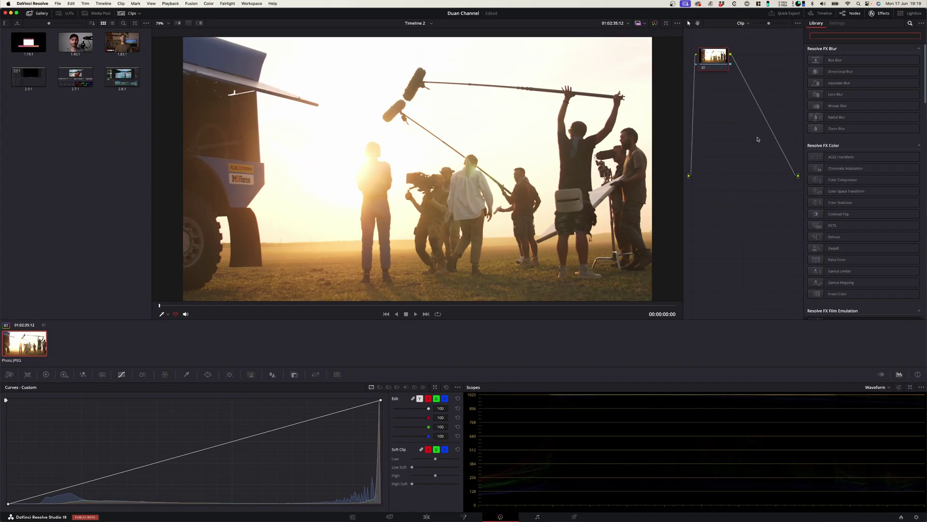
left_click(827, 36)
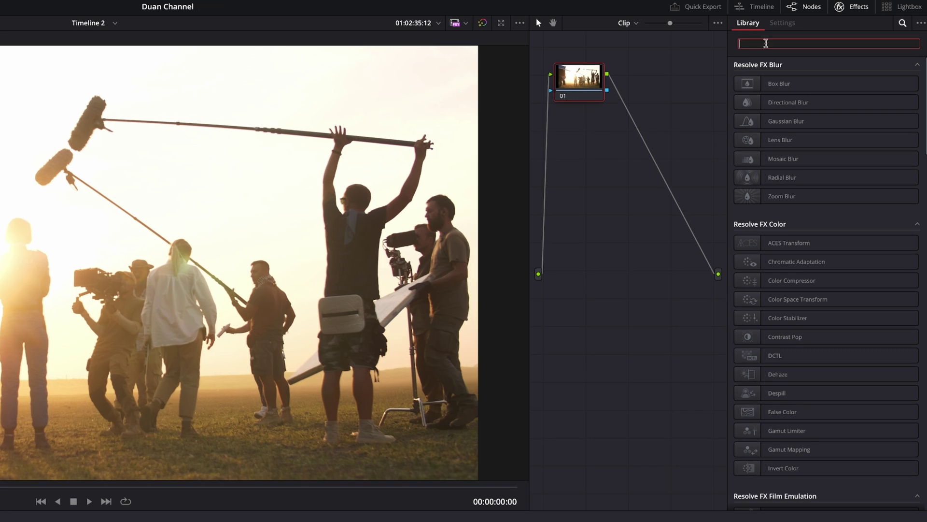
type("Film look")
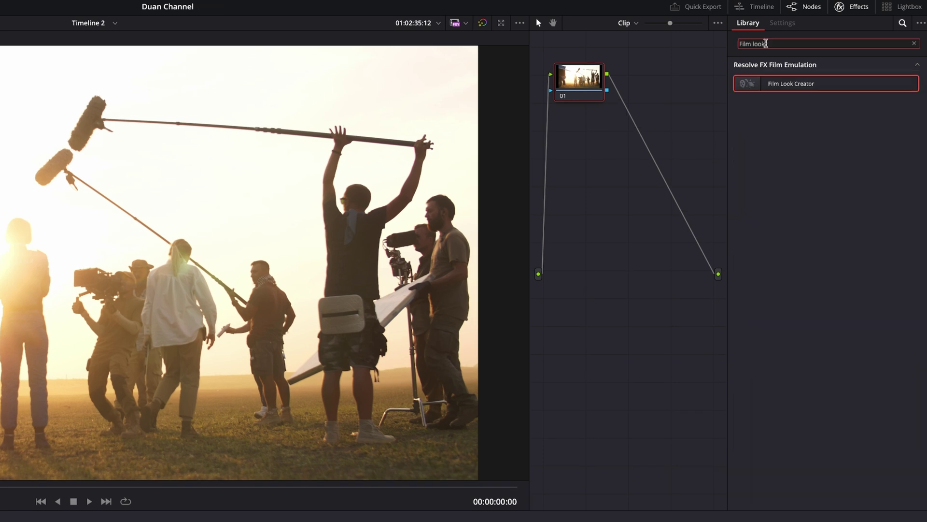
- Drop Film Look Creator onto a new serial node after node 01, with its Default 65mm preset
left_click(825, 89)
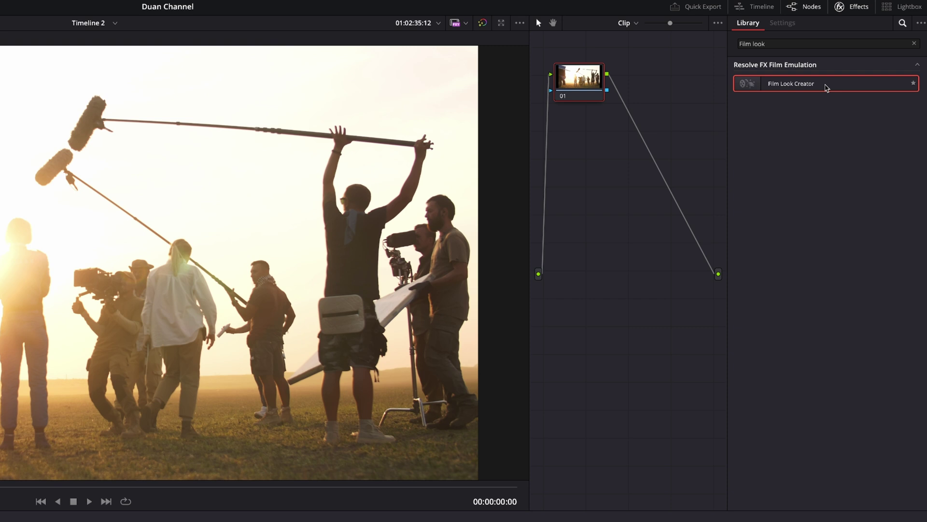
left_click_drag(826, 87, 659, 135)
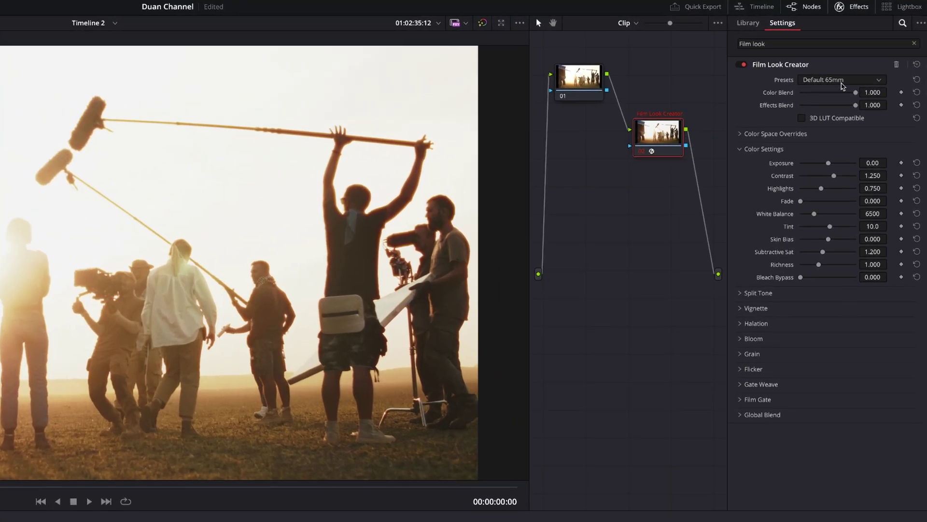
- Apply the Cinematic preset, leave Input Color Space unchanged and lower Exposure to -0.05
left_click(840, 83)
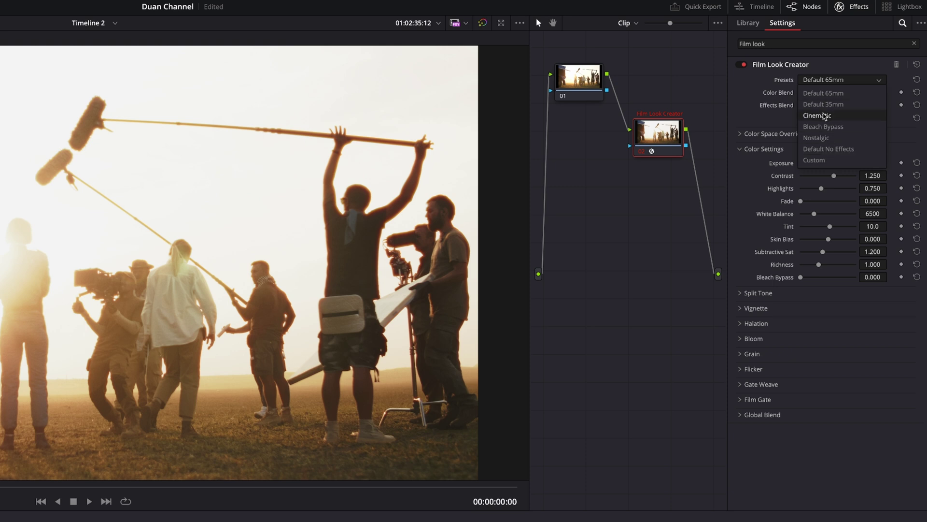
left_click(824, 115)
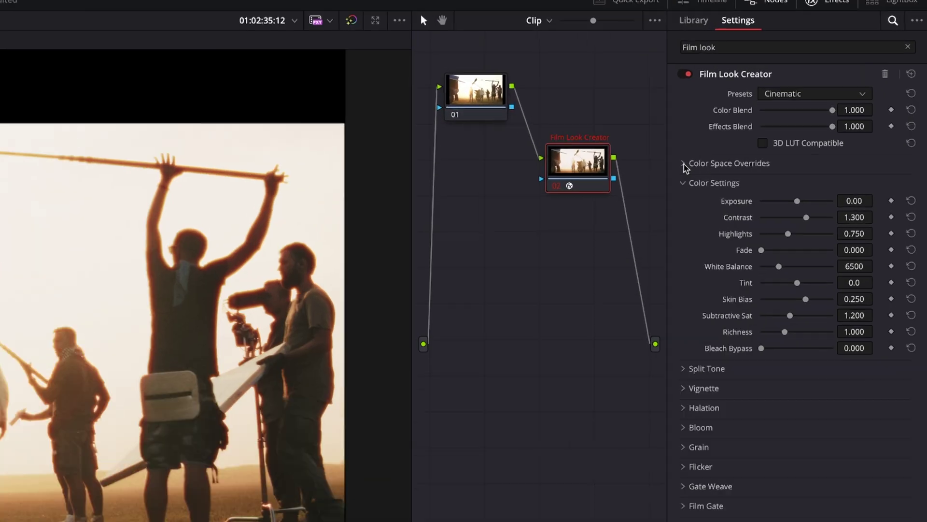
left_click(812, 91)
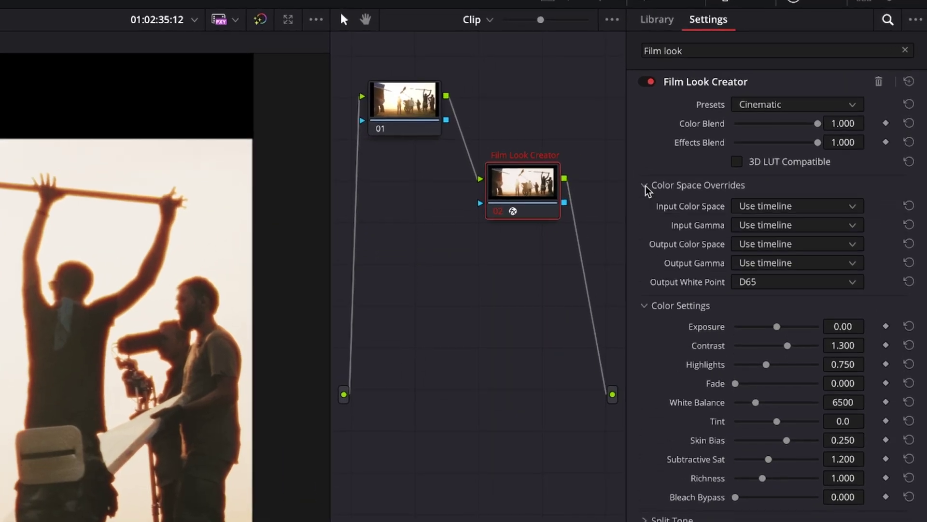
left_click(783, 207)
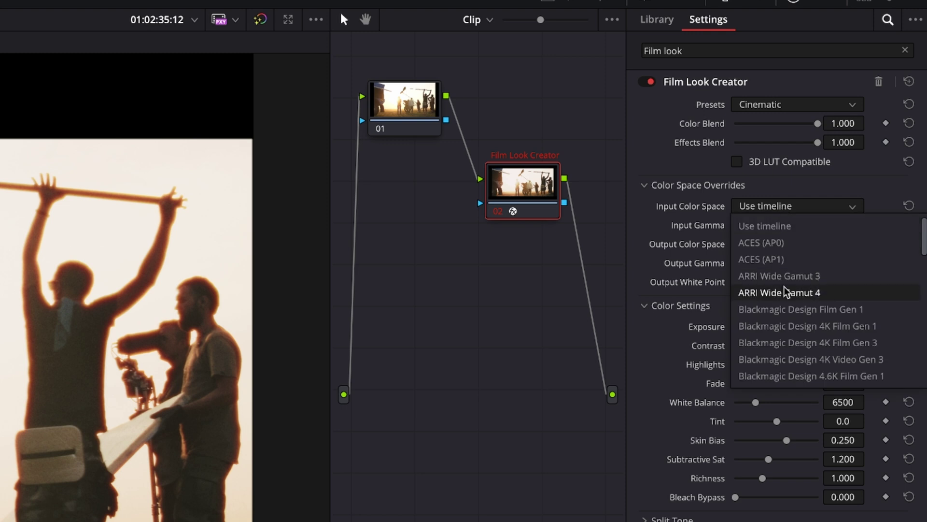
scroll(788, 292, "down", 3)
scroll(799, 304, "down", 8)
left_click(818, 190)
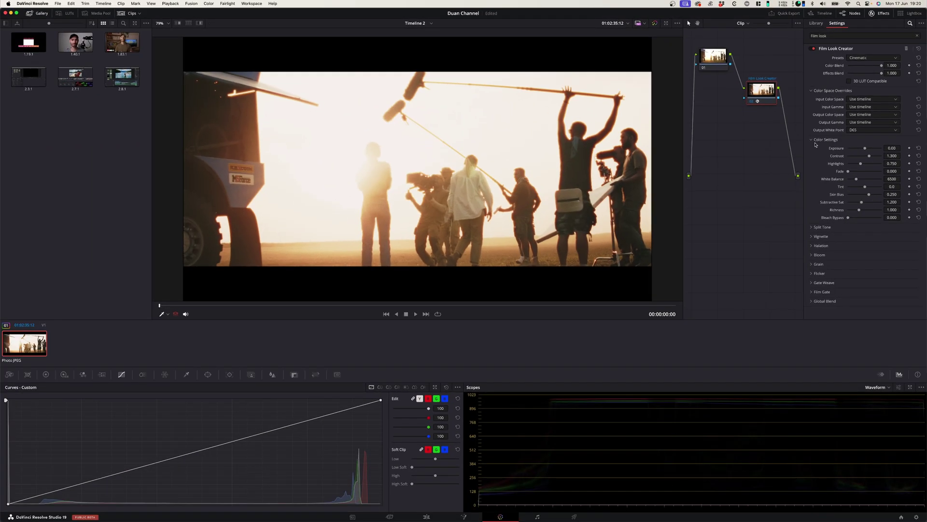
left_click_drag(865, 149, 865, 150)
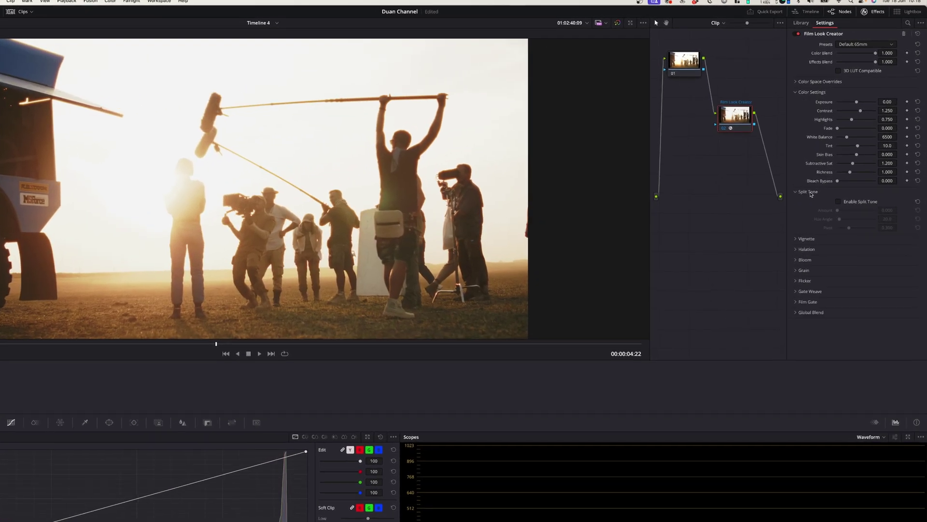
- Enable Split Tone, bring its Amount from 1.0 down to 0.376, and play the clip back
left_click(843, 203)
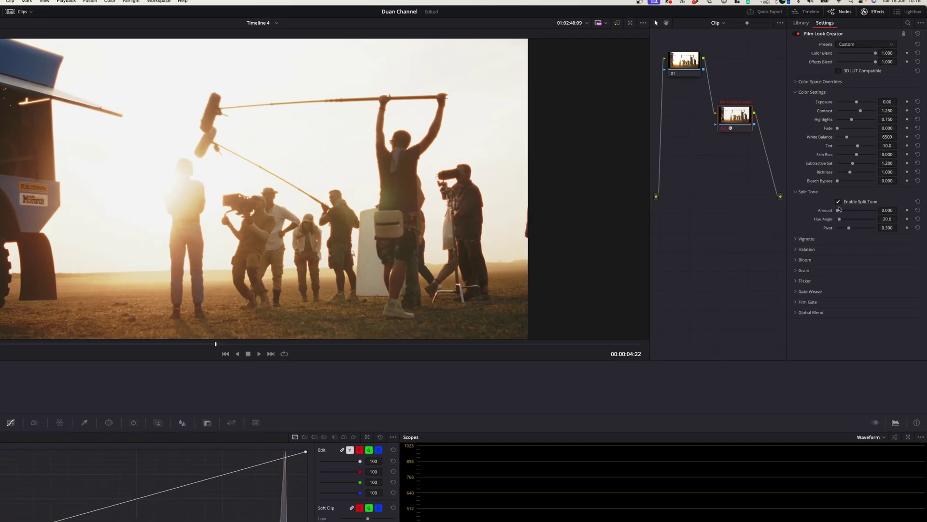
left_click_drag(838, 212, 853, 229)
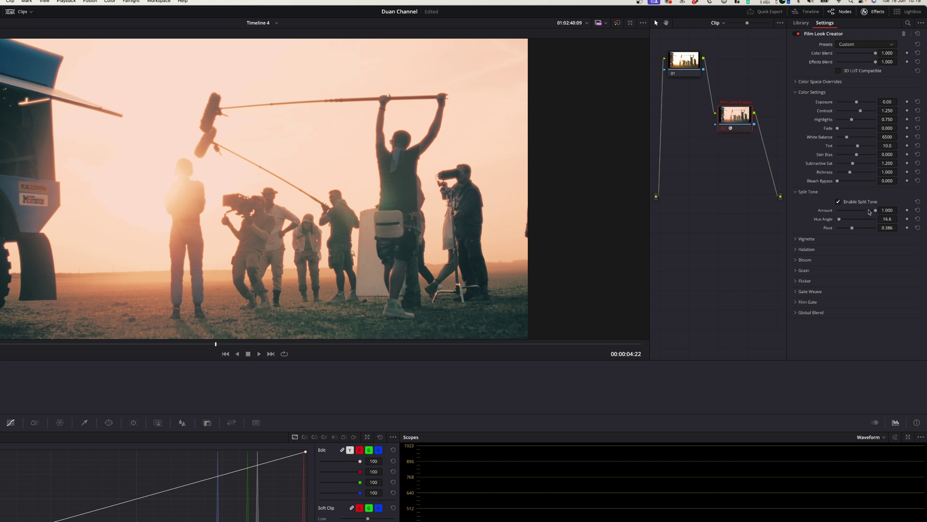
left_click_drag(873, 213, 851, 213)
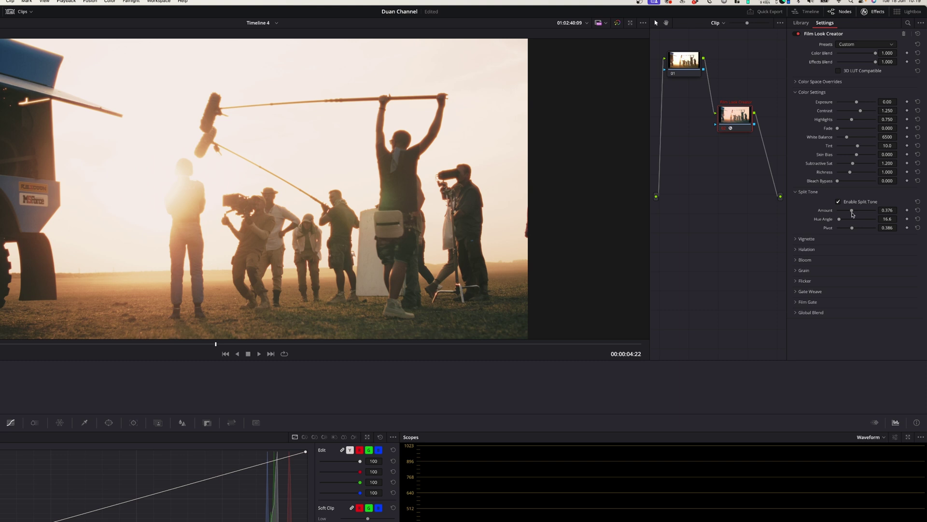
key("space")
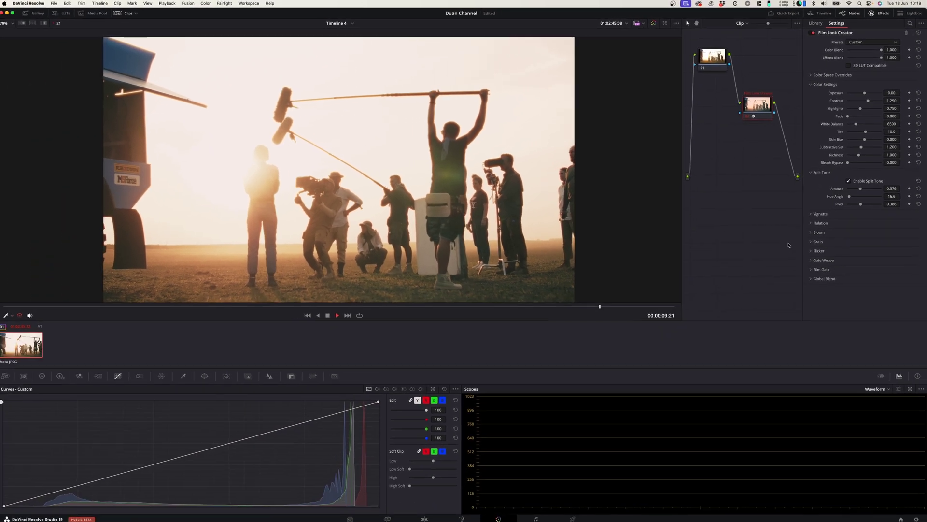
- Enable a full-strength vignette (Amount 1.0, Size 0) and set the halation Amount to 0.340
left_click(834, 216)
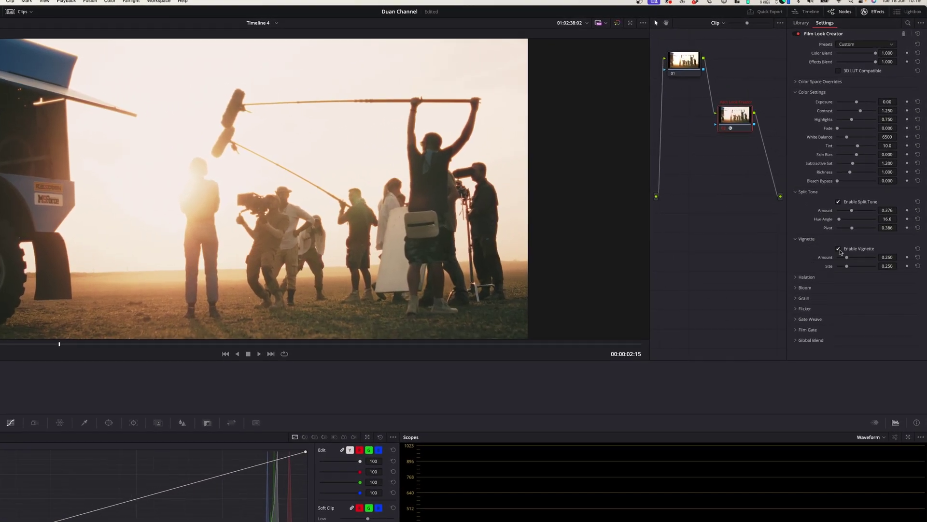
left_click_drag(858, 259, 880, 262)
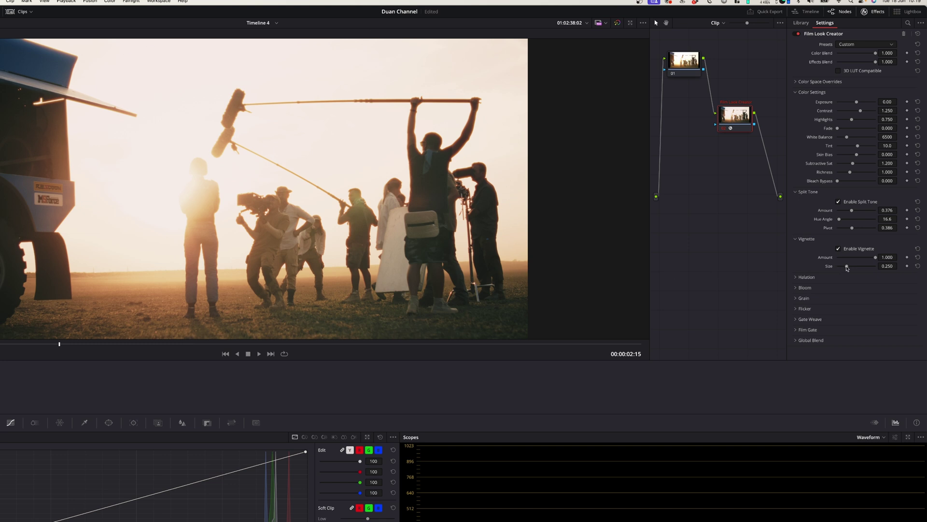
left_click(795, 277)
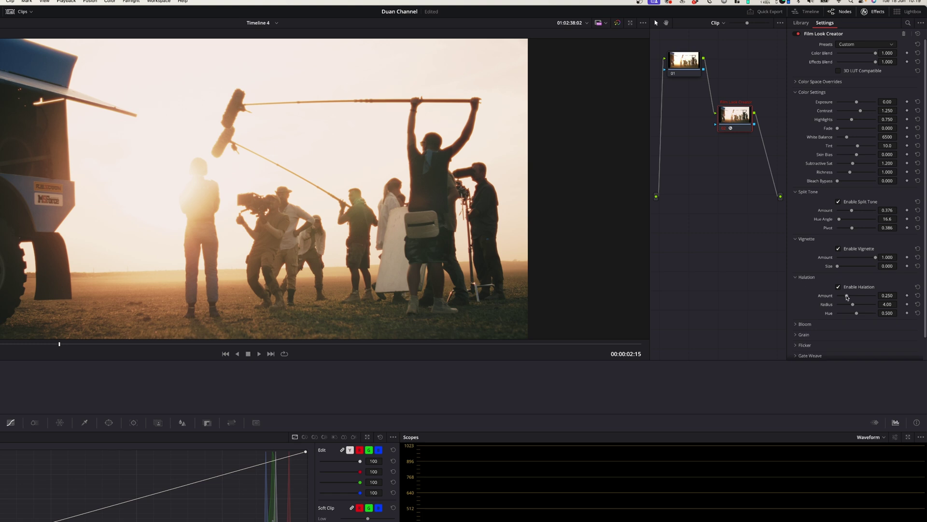
left_click_drag(853, 297, 867, 296)
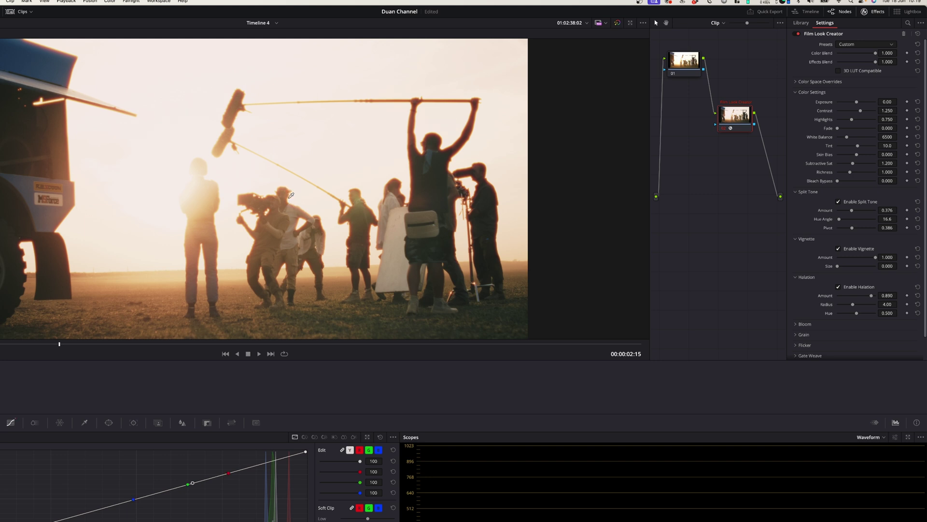
mouse_move(861, 296)
left_mouse_down()
mouse_move(827, 297)
mouse_move(869, 297)
mouse_move(835, 299)
mouse_move(879, 307)
mouse_move(864, 308)
left_mouse_up()
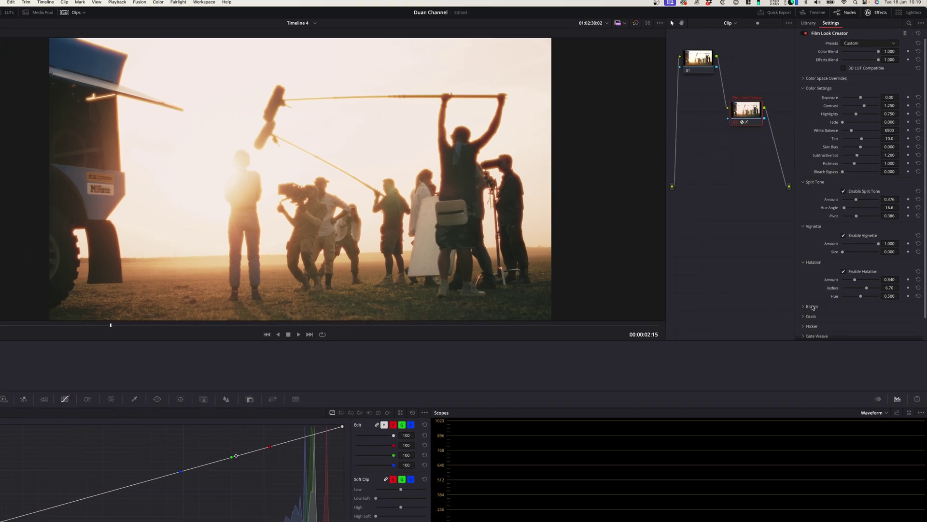
left_click(805, 323)
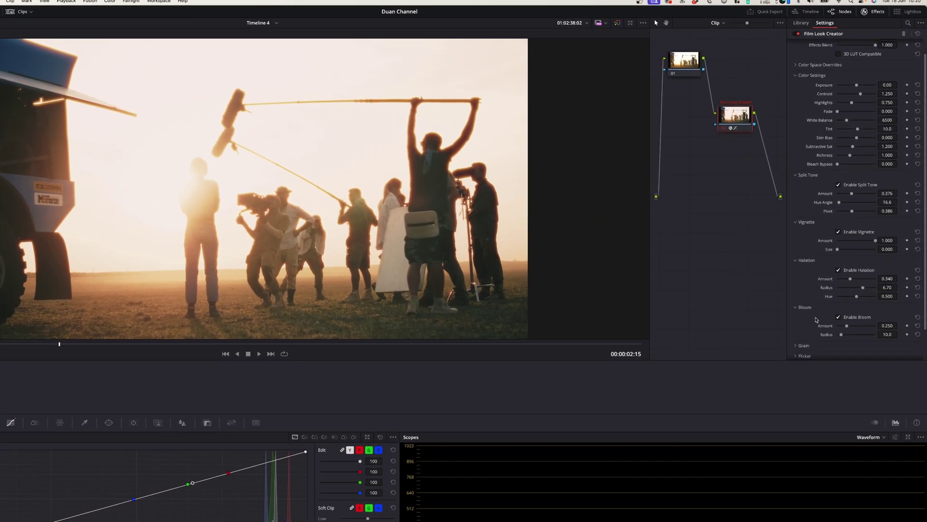
- Turn off Halation and set the Bloom amount to 0.587
scroll(817, 319, "down", 3)
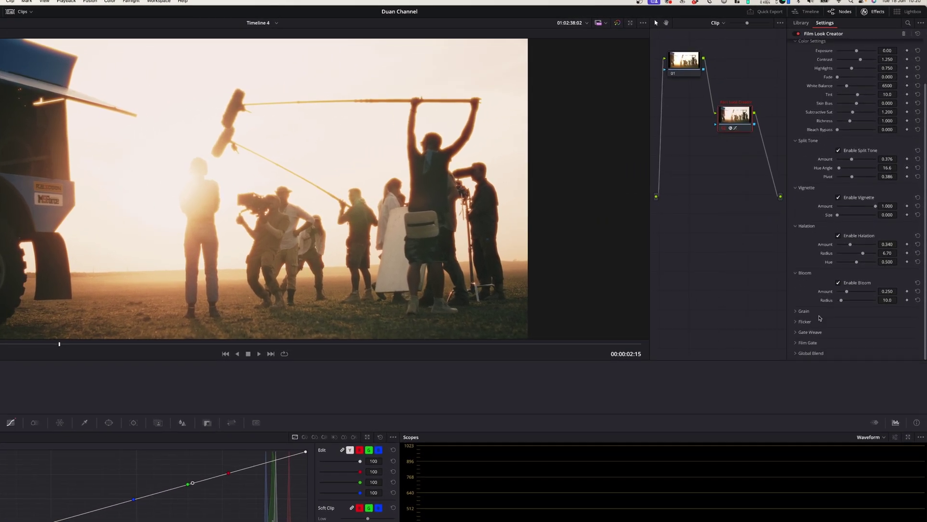
left_click_drag(848, 293, 907, 297)
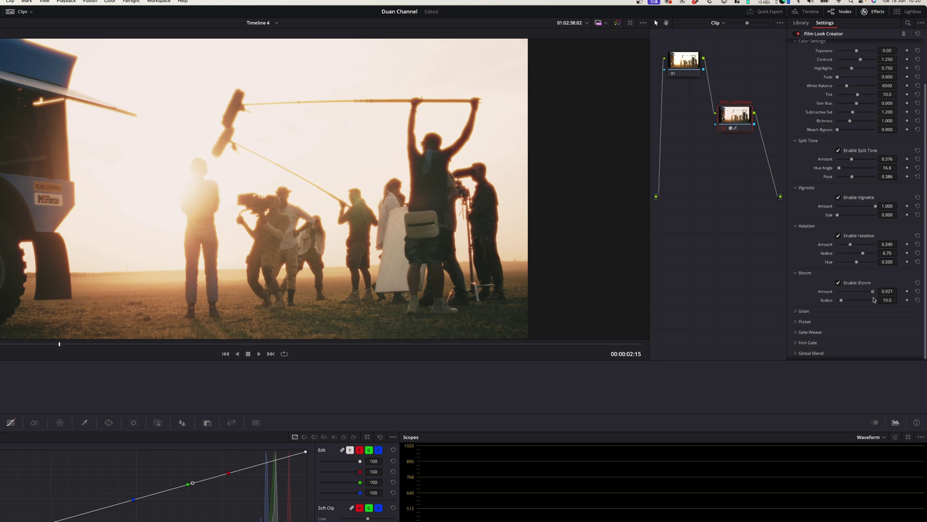
left_click(838, 236)
left_click_drag(873, 291, 860, 292)
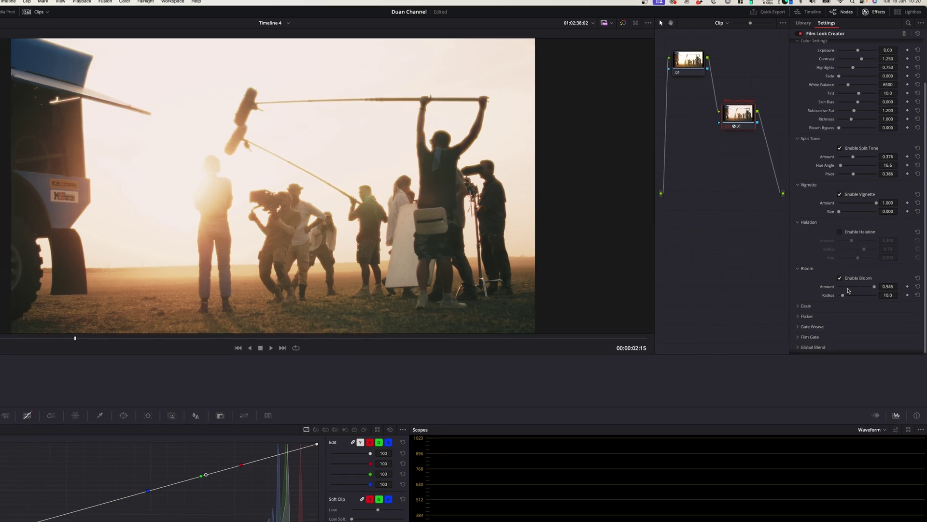
- Enable Grain with Amount 0.300, Size 1.000 and saturation 0.550
left_click(798, 311)
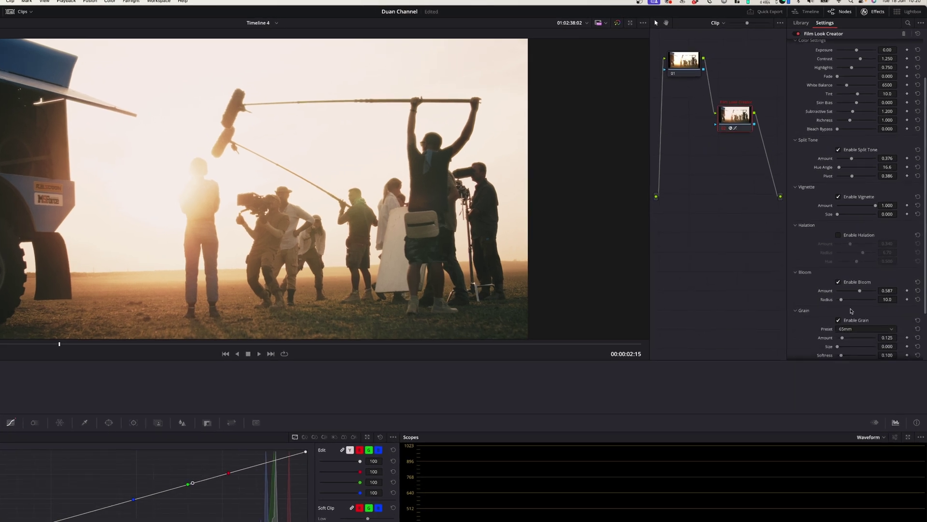
scroll(850, 309, "down", 3)
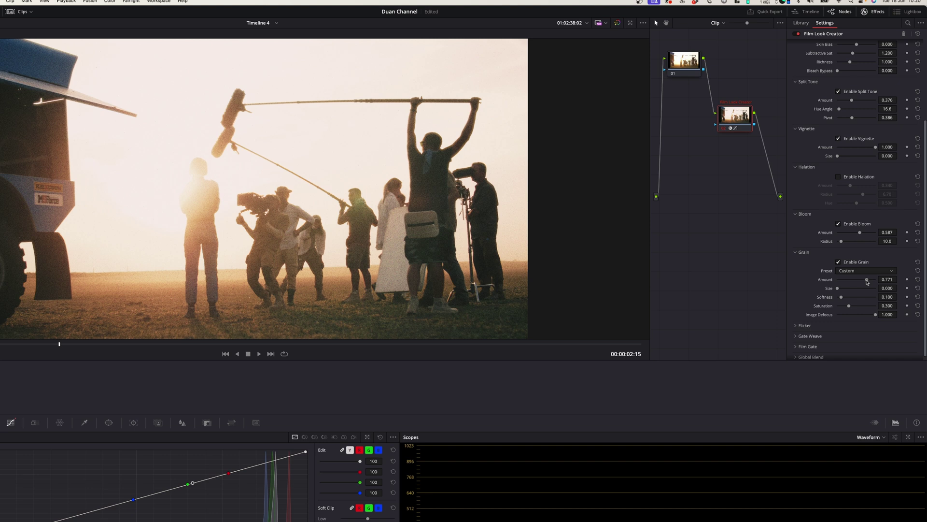
left_click(860, 270)
left_click_drag(857, 307, 860, 308)
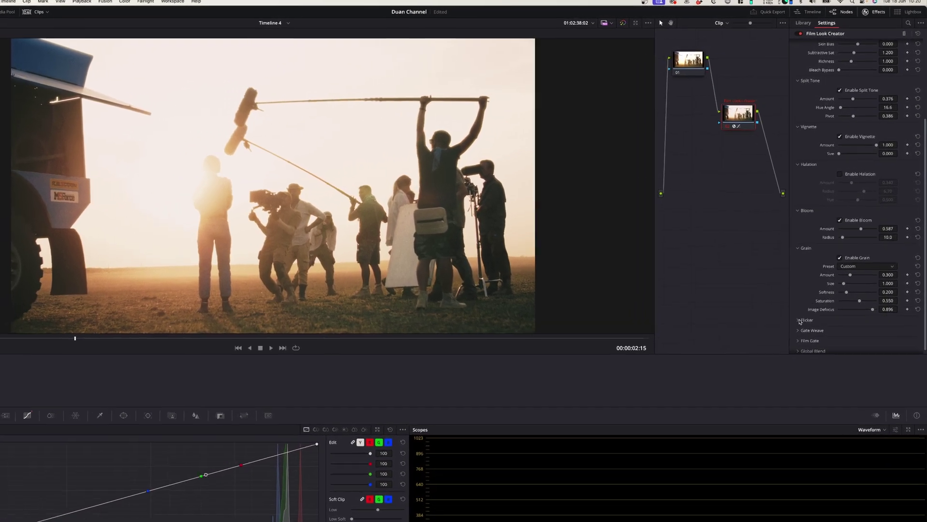
- Preview the Flicker effect with playback, leaving flicker switched off
left_click(802, 320)
scroll(812, 326, "down", 2)
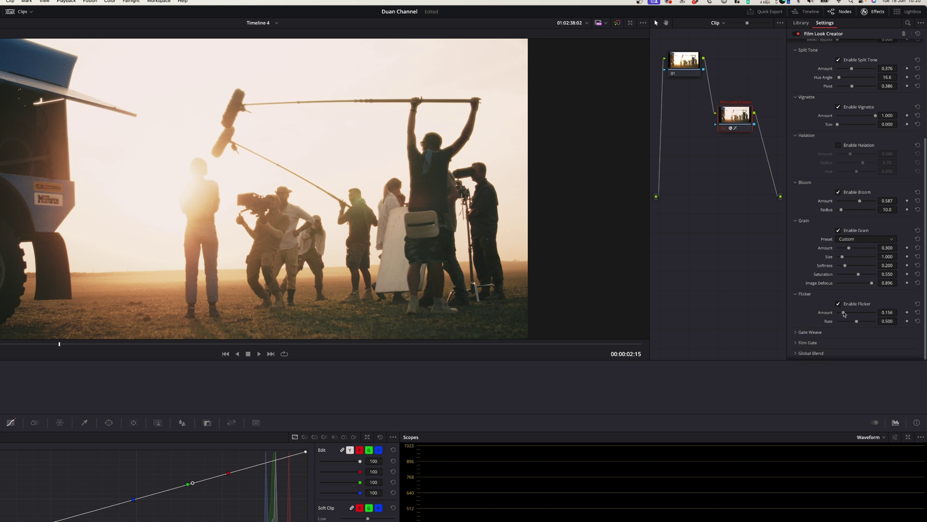
key("space")
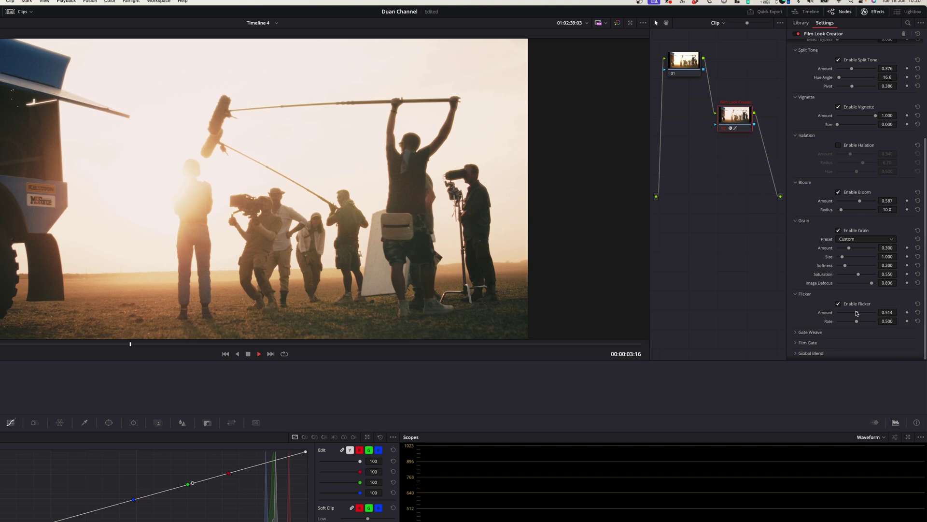
key("space")
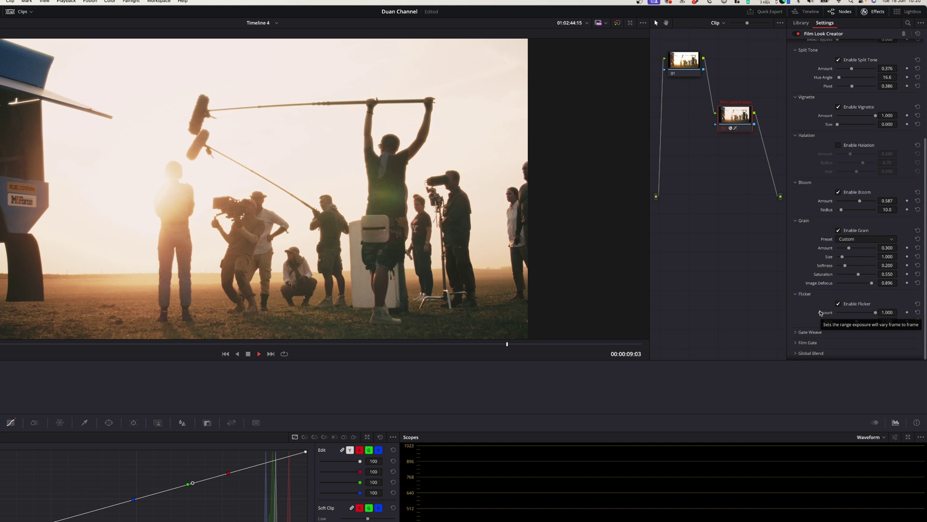
key("space")
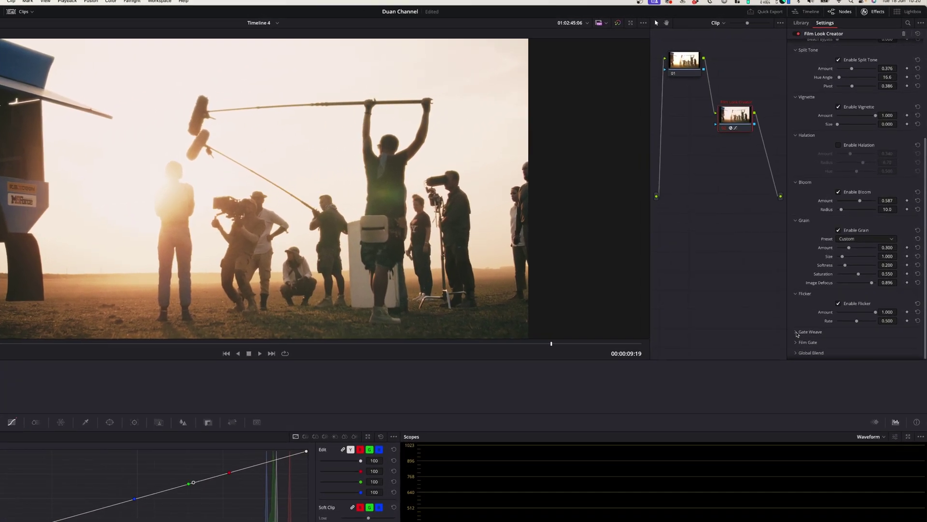
- Enable Gate Weave at Amount 1.000 and play the clip to preview it
left_click(797, 333)
scroll(839, 324, "down", 1)
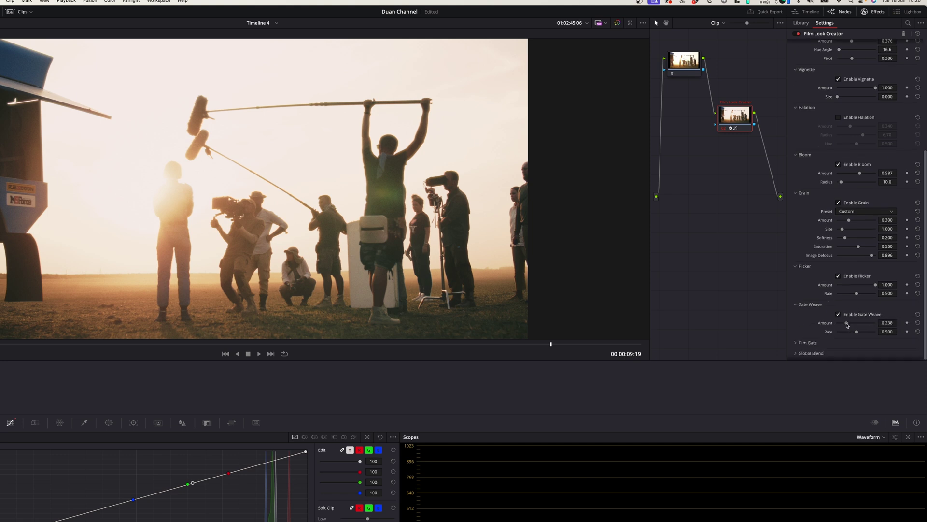
key("space")
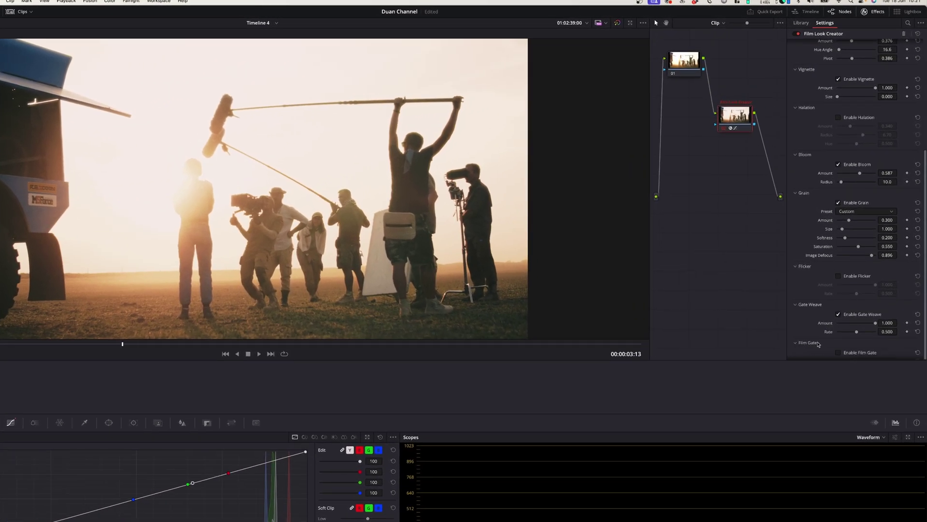
- Enable the Film Gate, compare gate presets, settle on Super 8mm, and test Global Blend
left_click(829, 307)
left_click(839, 308)
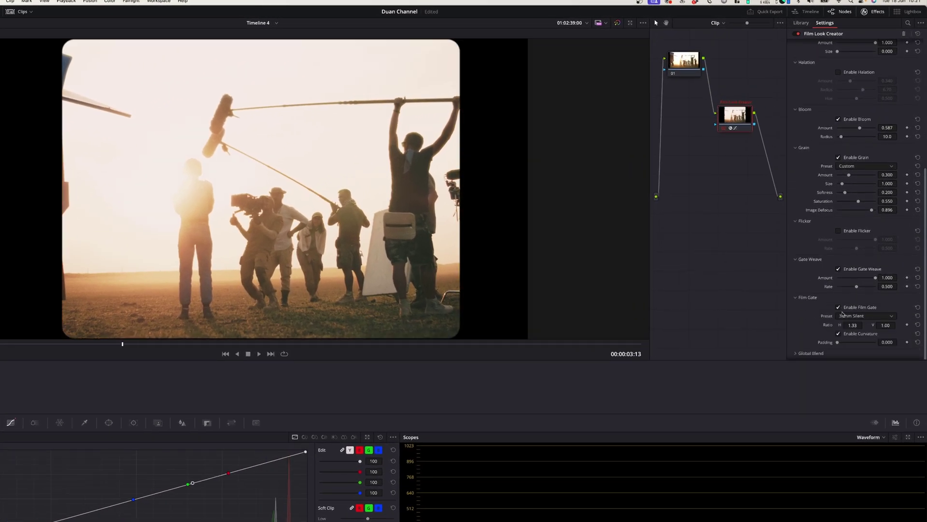
left_click(849, 317)
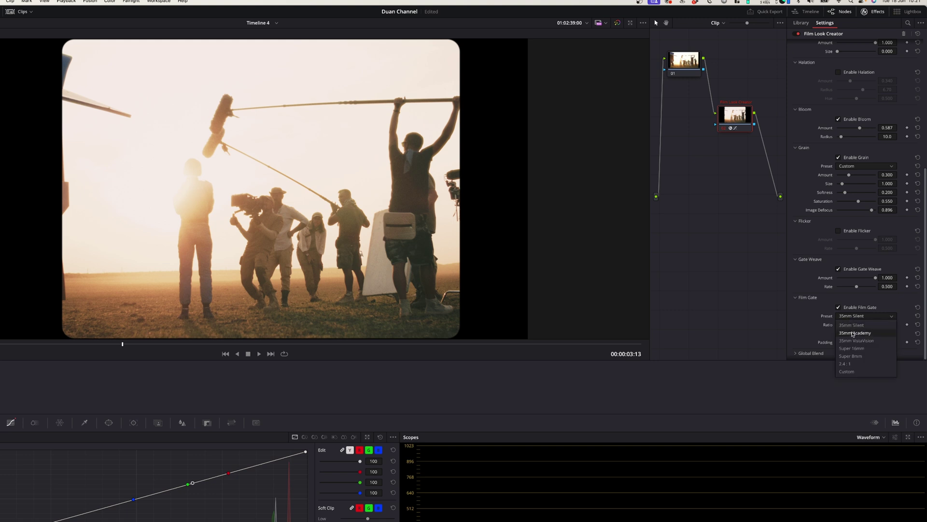
left_click(854, 333)
left_click(851, 316)
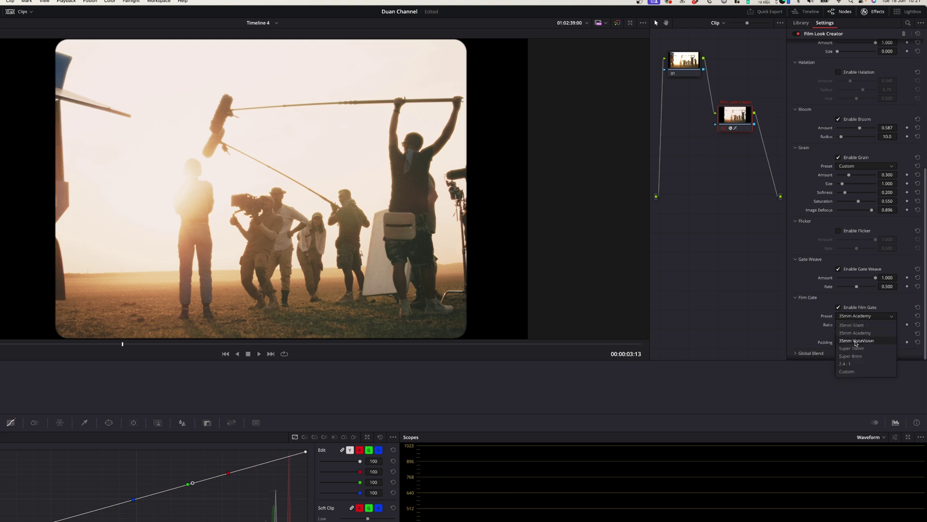
left_click(856, 341)
left_click(858, 316)
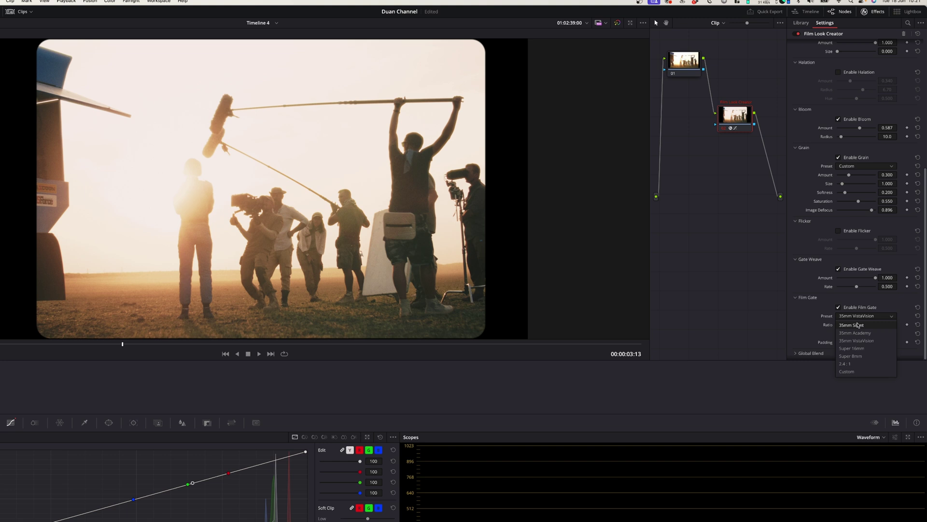
left_click(858, 351)
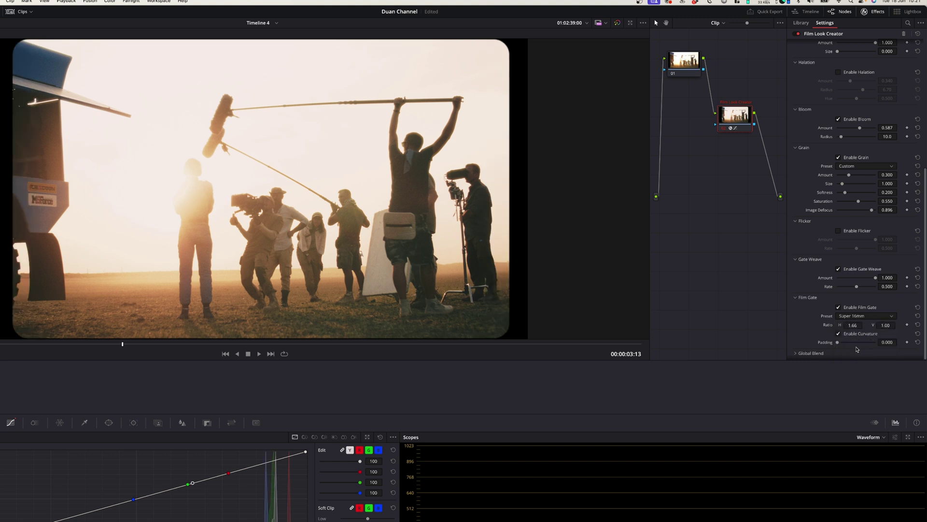
left_click(851, 316)
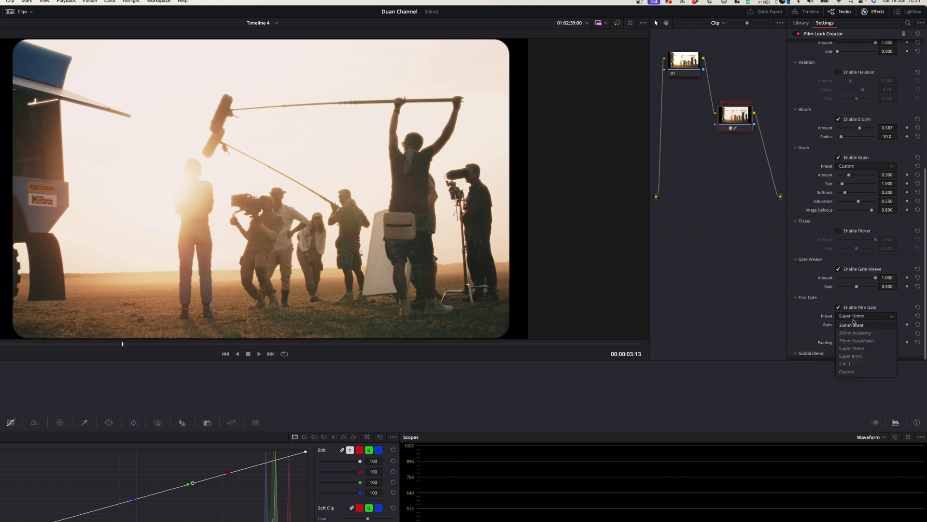
left_click(853, 356)
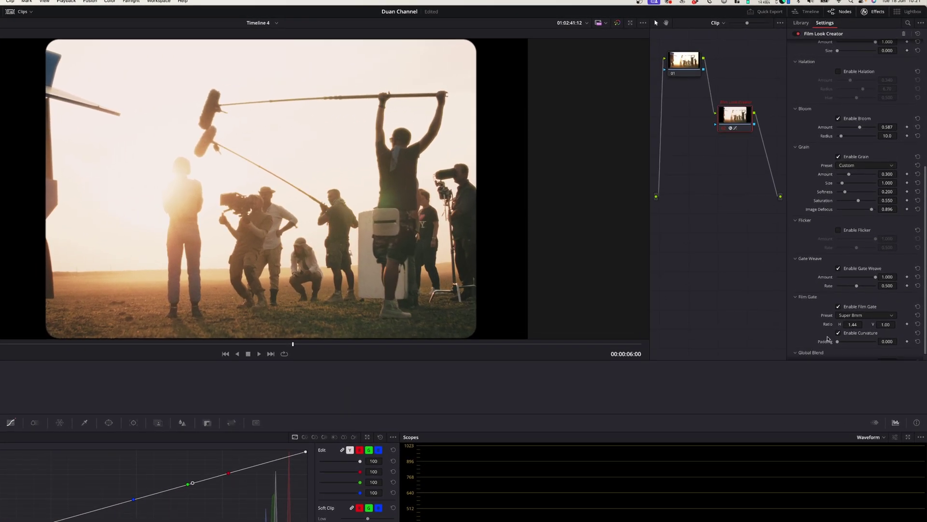
scroll(827, 338, "down", 1)
left_click_drag(864, 354, 893, 354)
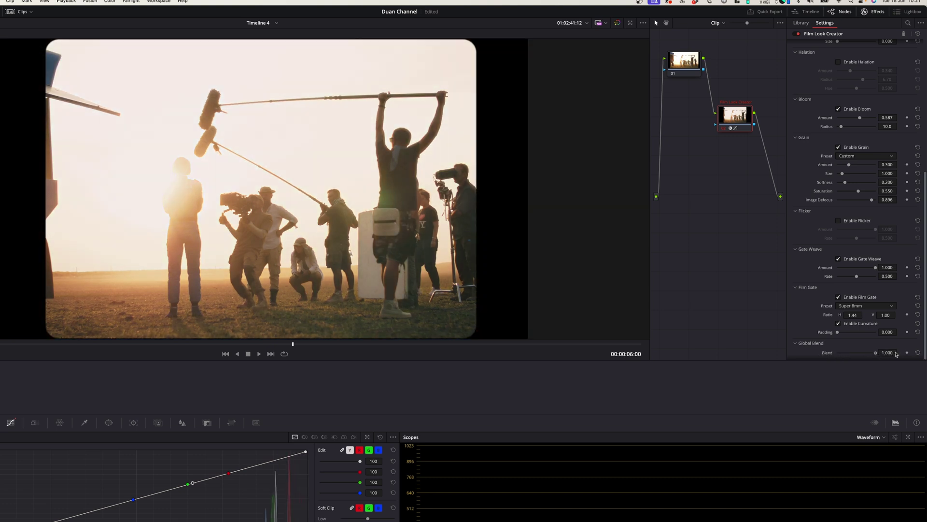